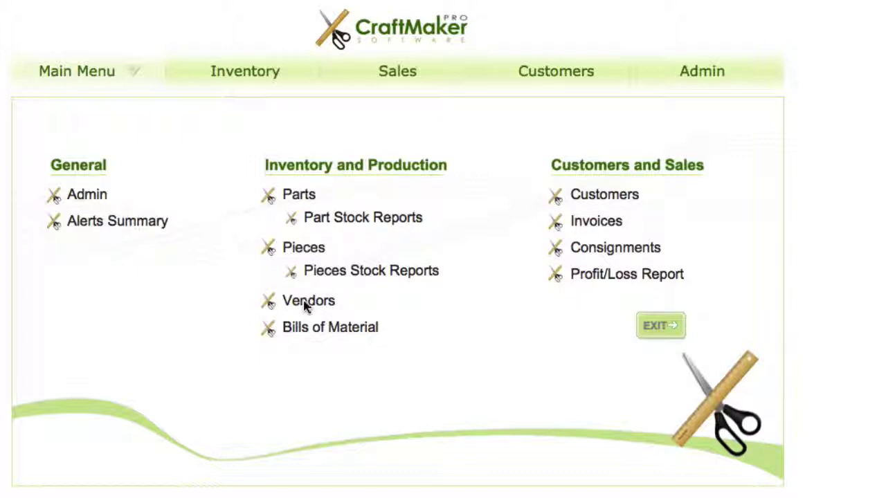
Step: Open the purchases list of the vendor Crafty Store
{"action": "left_click", "coordinate": [309, 302]}
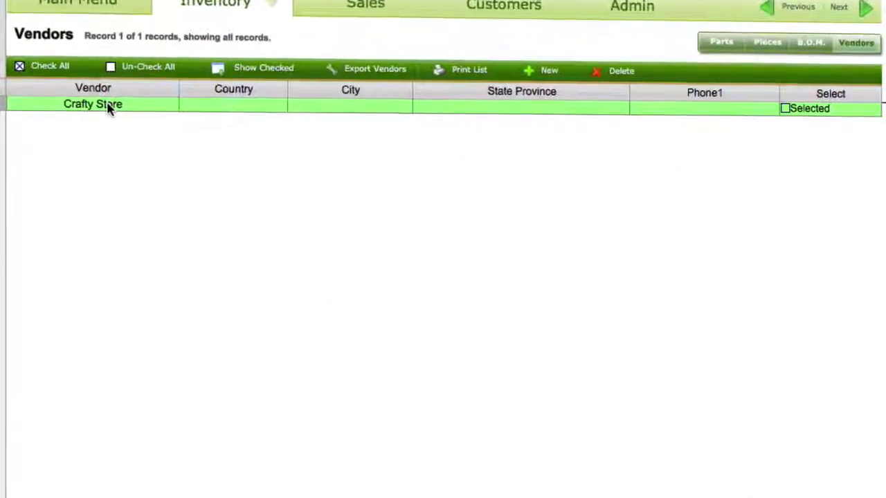
{"action": "left_click", "coordinate": [108, 105]}
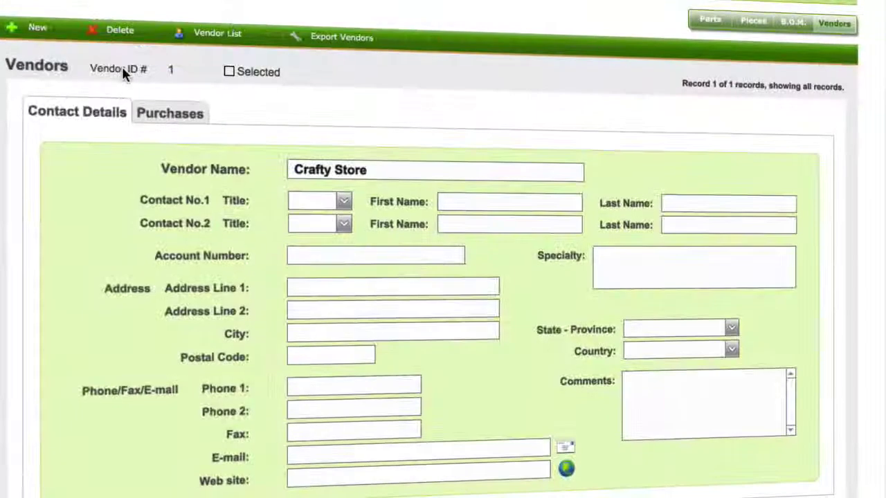
{"action": "left_click", "coordinate": [175, 117]}
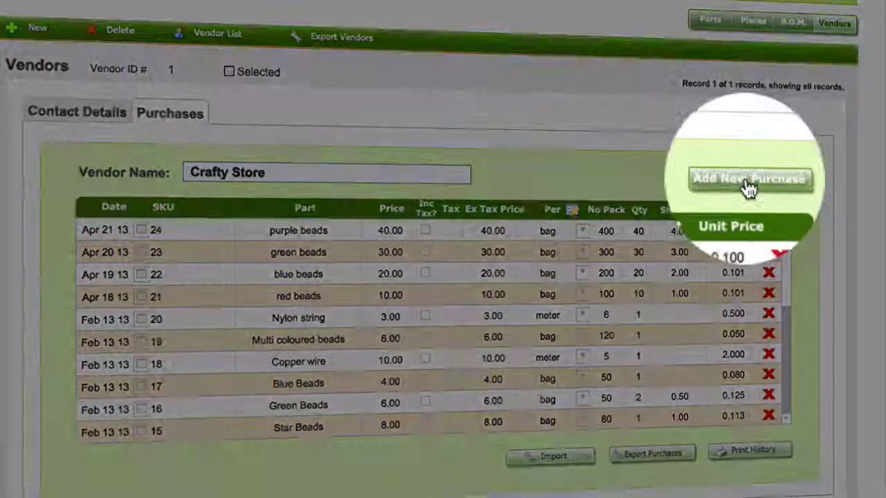
Step: Add a new purchase of the part Split Rings with a price of 10 per bag
{"action": "left_click", "coordinate": [747, 181]}
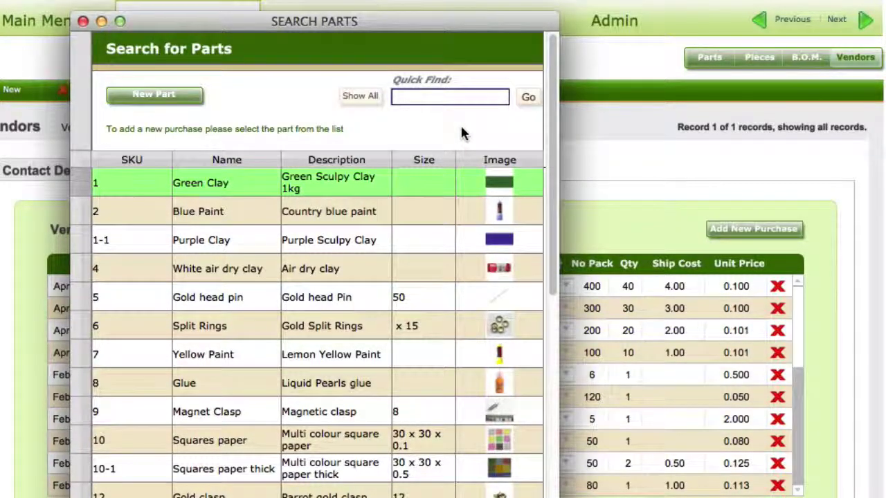
{"action": "left_click", "coordinate": [315, 328]}
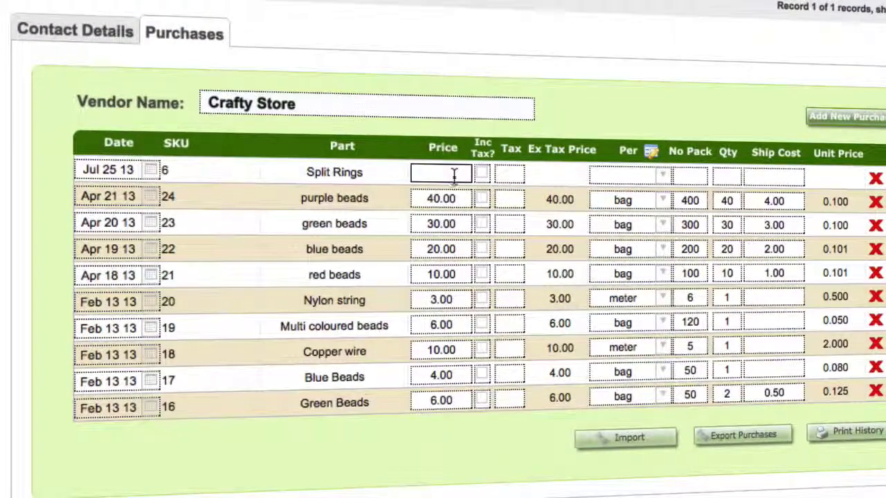
{"action": "type", "text": "10"}
{"action": "left_click", "coordinate": [636, 177]}
{"action": "left_click", "coordinate": [662, 175]}
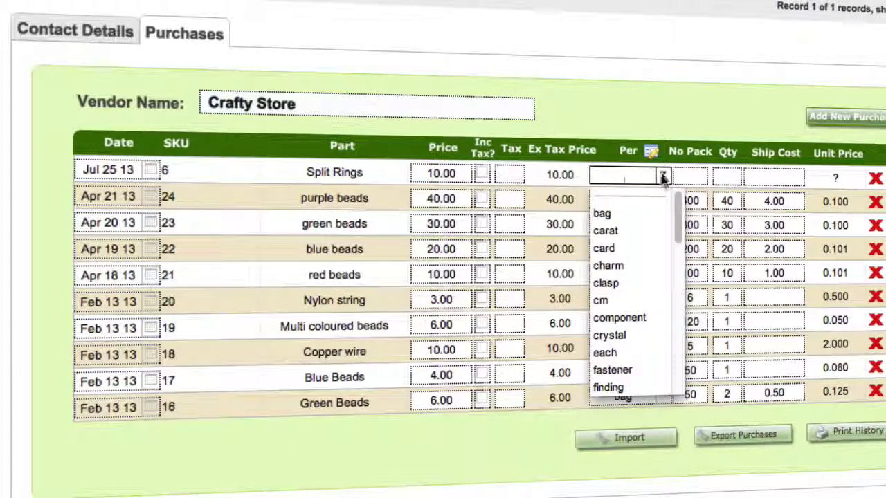
{"action": "left_click", "coordinate": [609, 211]}
Step: Set the Split Rings purchase to 1 per pack, quantity 15 and shipping cost 5, and open the part's details
{"action": "left_click", "coordinate": [695, 175]}
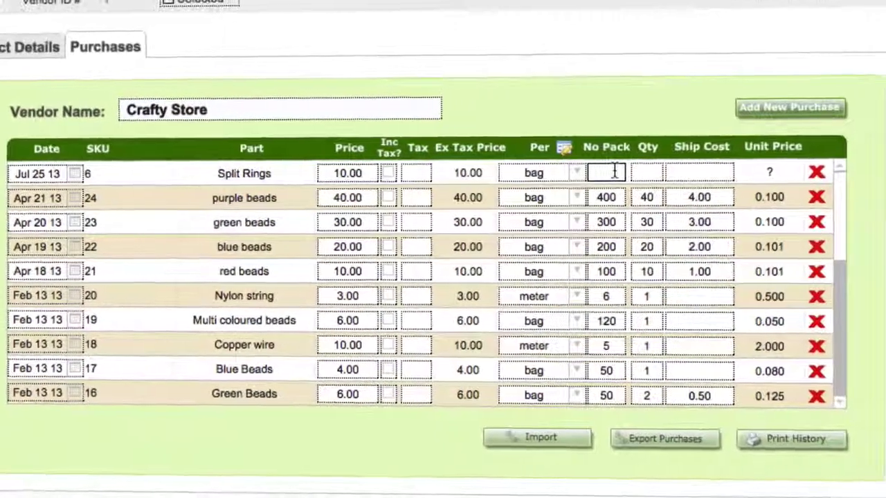
{"action": "type", "text": "1"}
{"action": "left_click", "coordinate": [647, 172]}
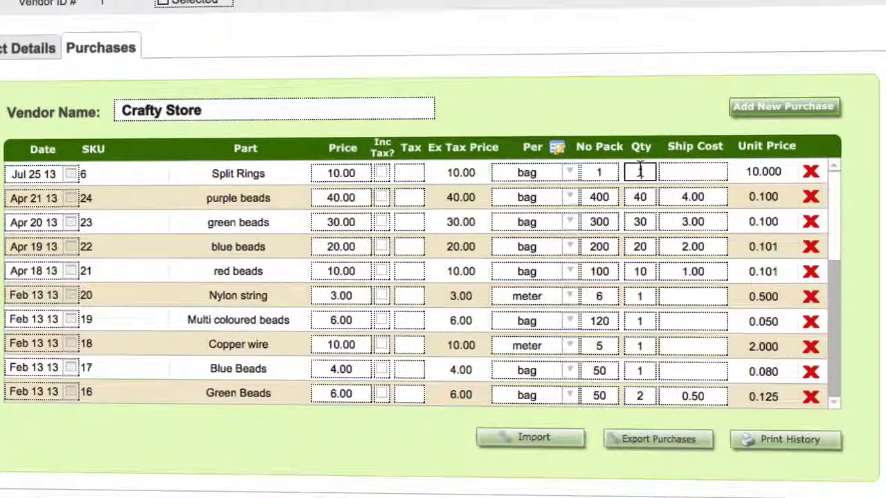
{"action": "type", "text": "15"}
{"action": "left_click", "coordinate": [705, 173]}
{"action": "type", "text": "5"}
{"action": "left_click", "coordinate": [856, 186]}
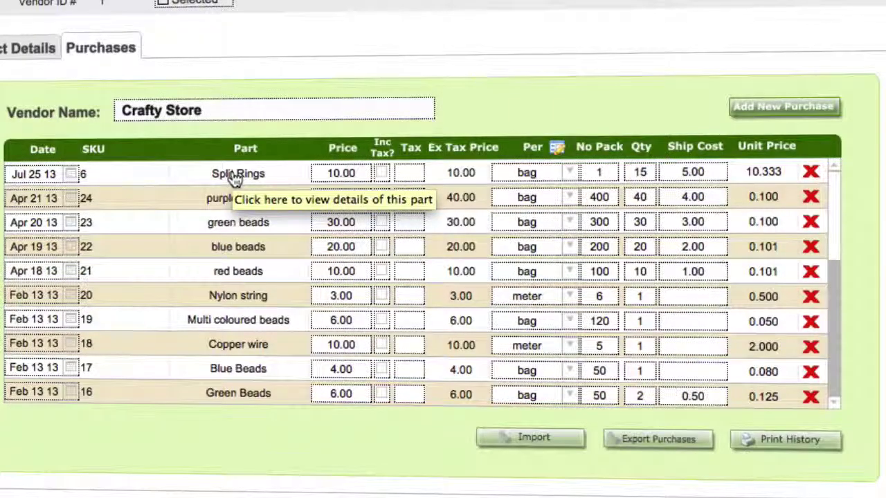
{"action": "left_click", "coordinate": [235, 177]}
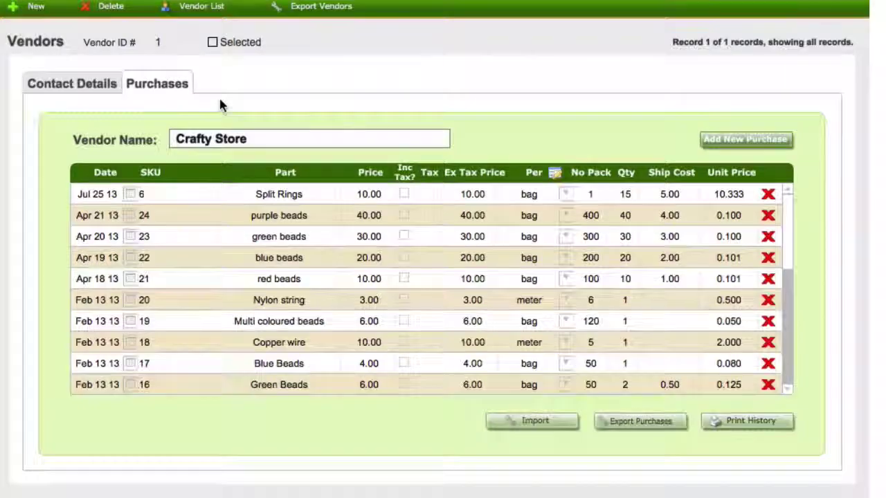
Step: Open the support manual at the "Detailed View – Vendors Purchase Details" topic within Advanced Features Information
{"action": "scroll", "coordinate": [219, 96], "scroll_direction": "down", "scroll_amount": 2}
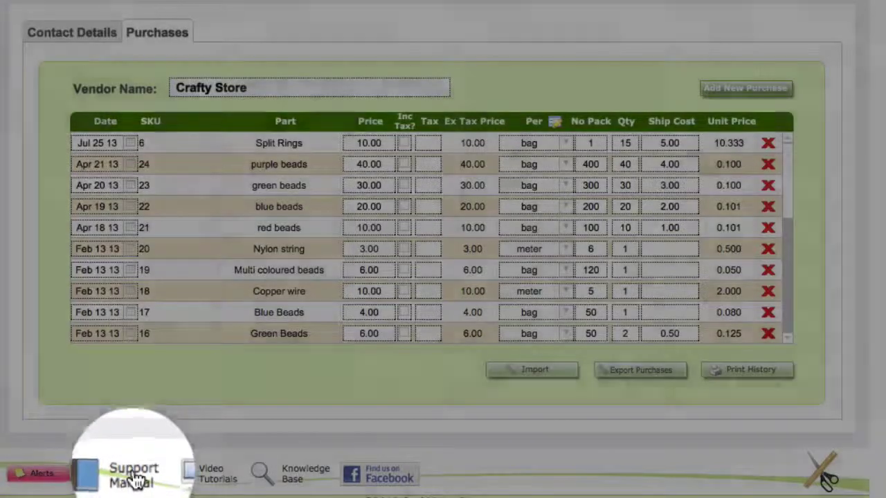
{"action": "left_click", "coordinate": [133, 477]}
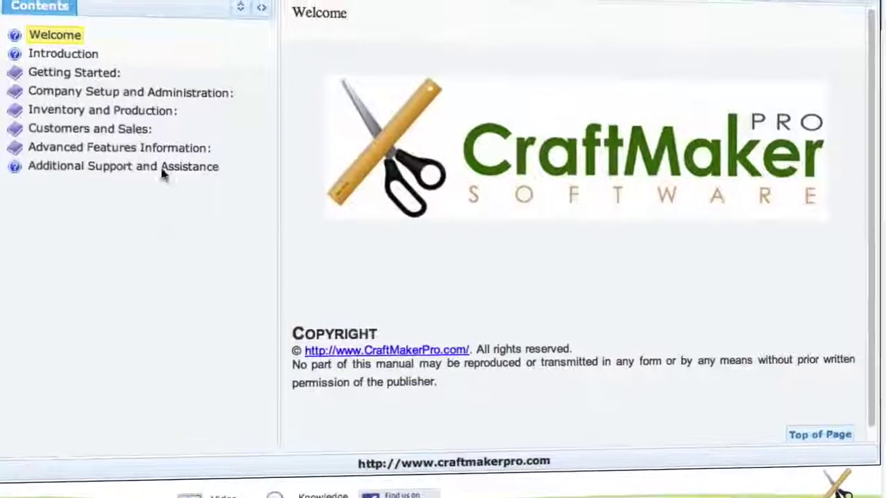
{"action": "left_click", "coordinate": [104, 148]}
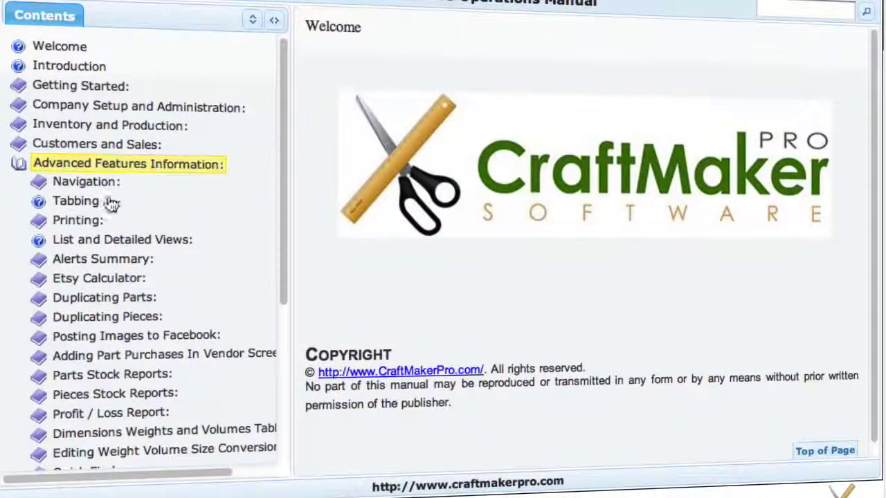
{"action": "left_click", "coordinate": [130, 357]}
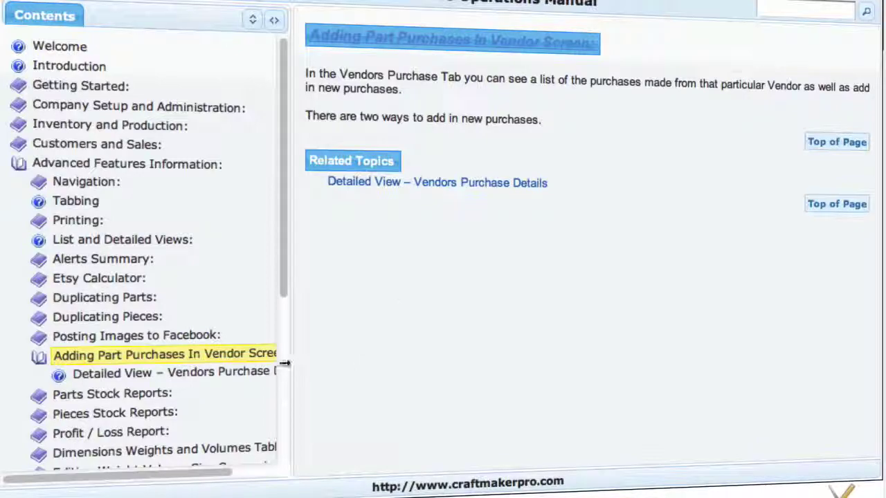
{"action": "left_click", "coordinate": [173, 374]}
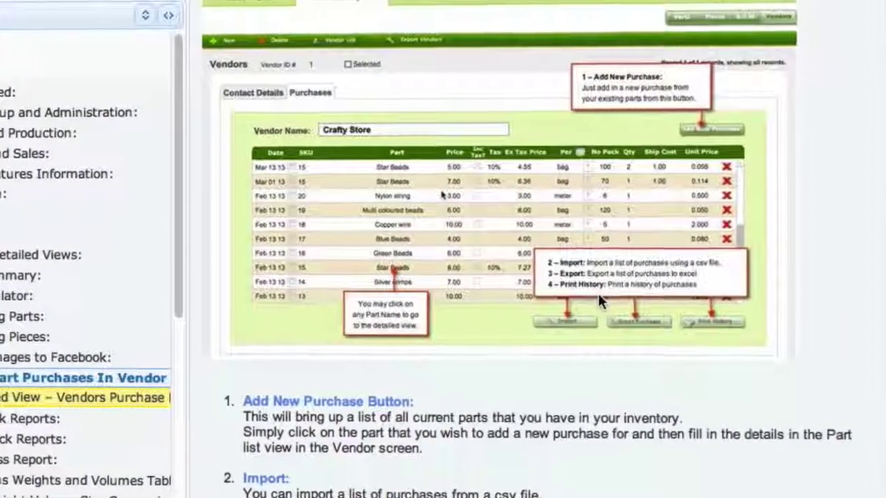
Step: Read the manual's csv import section, including the blank template link and the explanations of each required heading
{"action": "scroll", "coordinate": [588, 296], "scroll_direction": "down", "scroll_amount": 5}
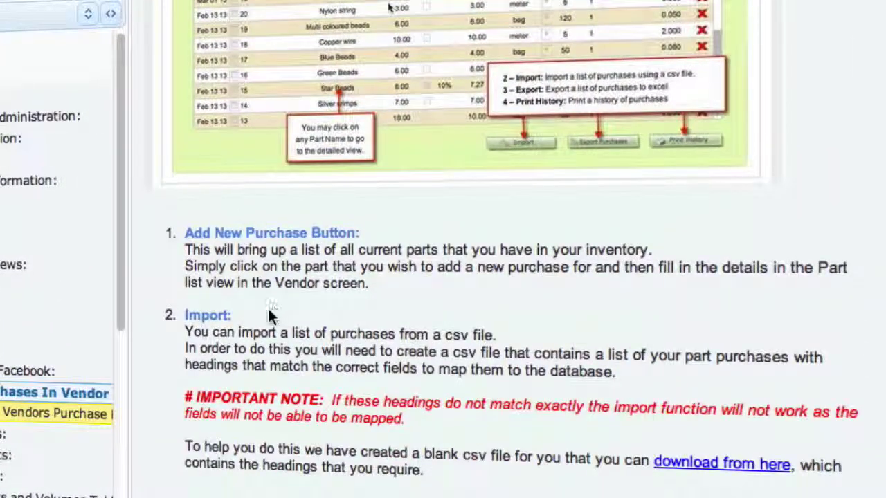
{"action": "scroll", "coordinate": [283, 317], "scroll_direction": "down", "scroll_amount": 2}
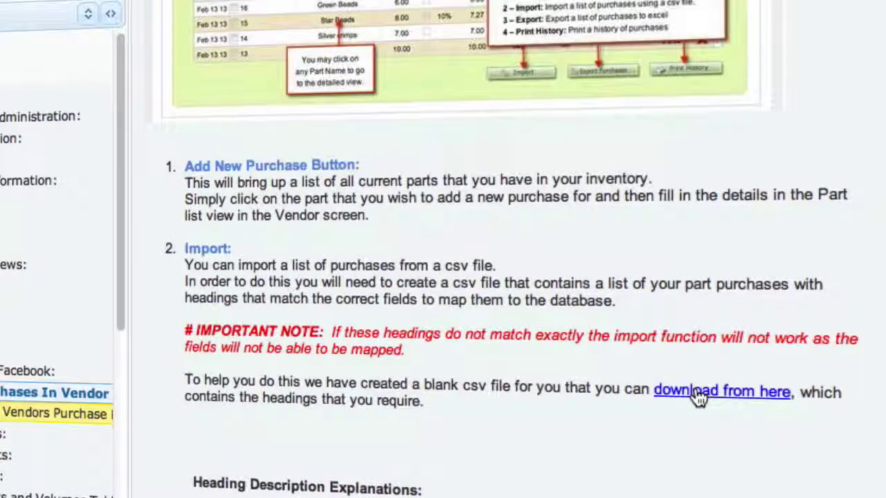
{"action": "scroll", "coordinate": [696, 391], "scroll_direction": "down", "scroll_amount": 5}
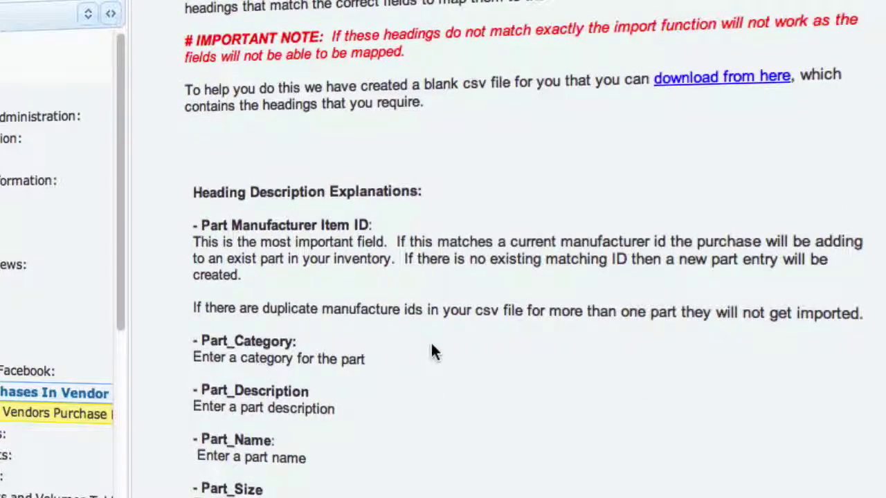
{"action": "scroll", "coordinate": [426, 372], "scroll_direction": "down", "scroll_amount": 3}
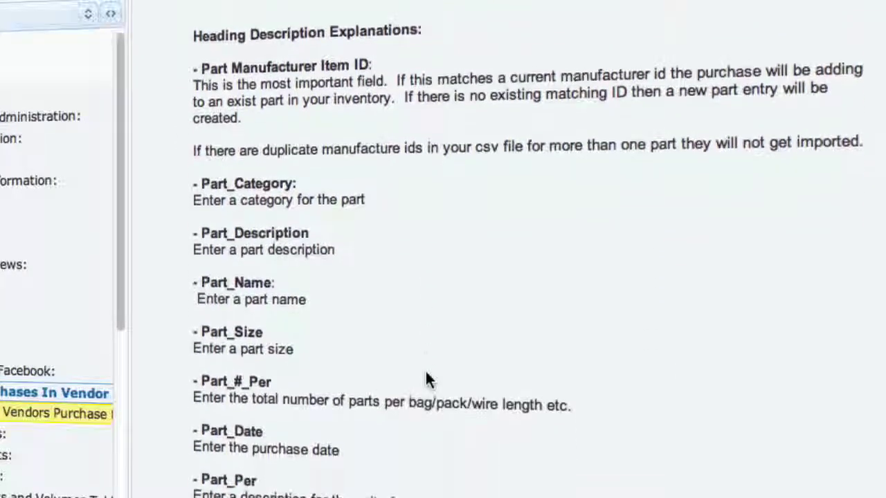
{"action": "scroll", "coordinate": [425, 377], "scroll_direction": "down", "scroll_amount": 4}
{"action": "scroll", "coordinate": [425, 378], "scroll_direction": "down", "scroll_amount": 5}
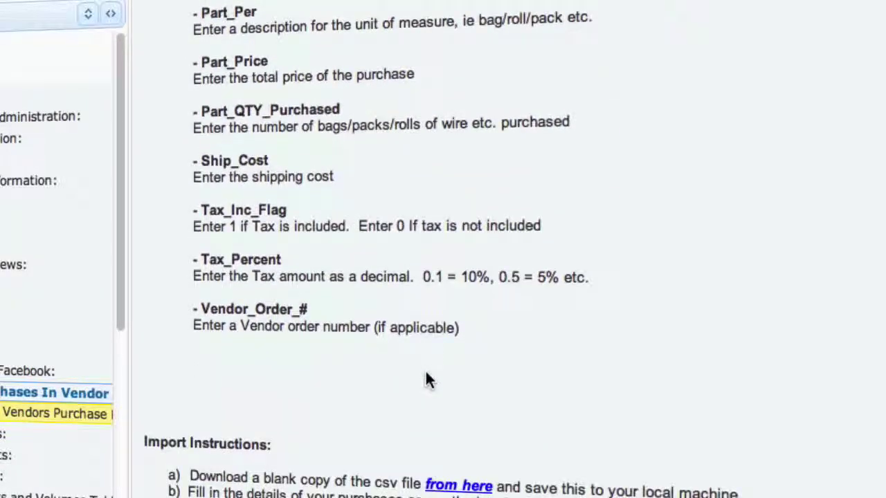
{"action": "scroll", "coordinate": [425, 379], "scroll_direction": "up", "scroll_amount": 10}
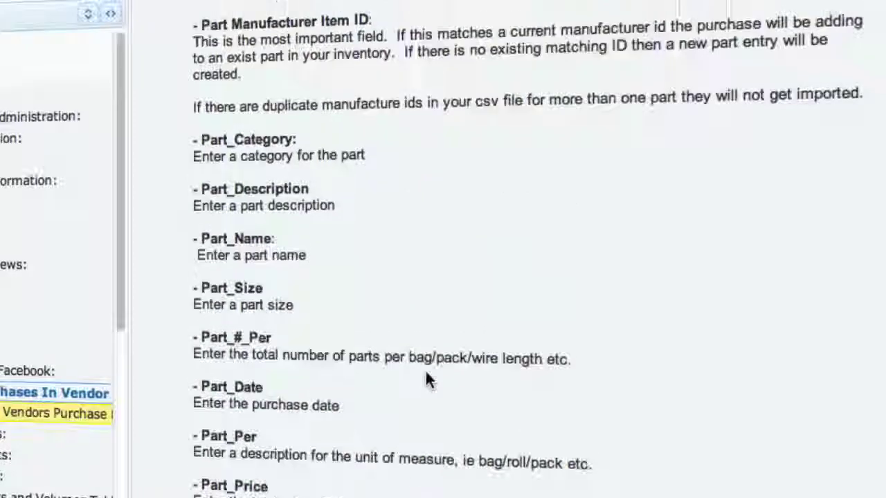
{"action": "scroll", "coordinate": [425, 379], "scroll_direction": "up", "scroll_amount": 15}
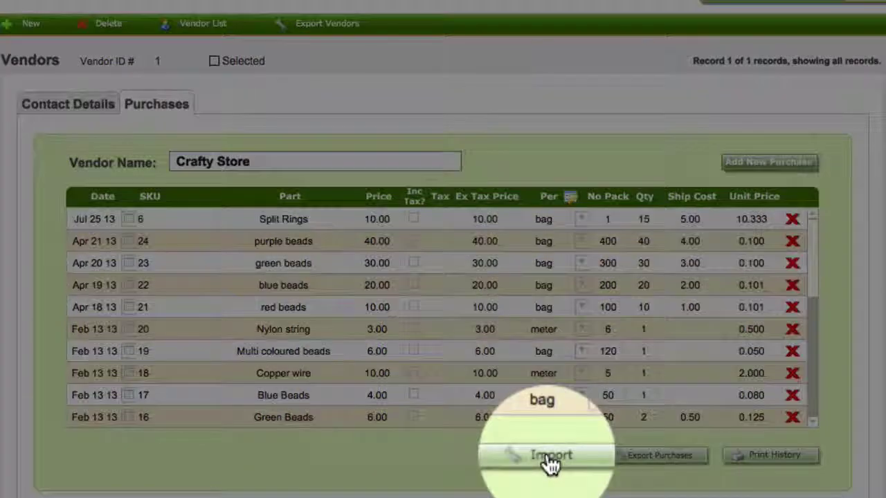
Step: Start a purchase import for Crafty Store using the file "Vendor Parts Import Sample.csv"
{"action": "left_click", "coordinate": [549, 456]}
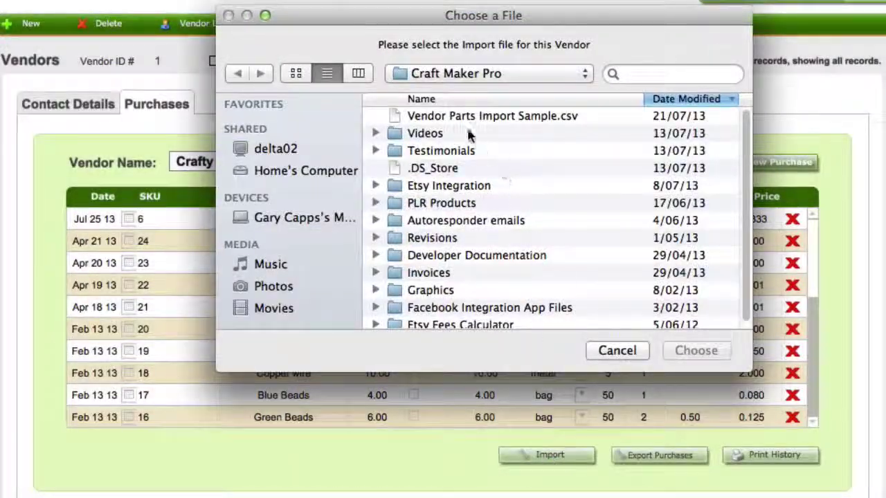
{"action": "left_click", "coordinate": [442, 119]}
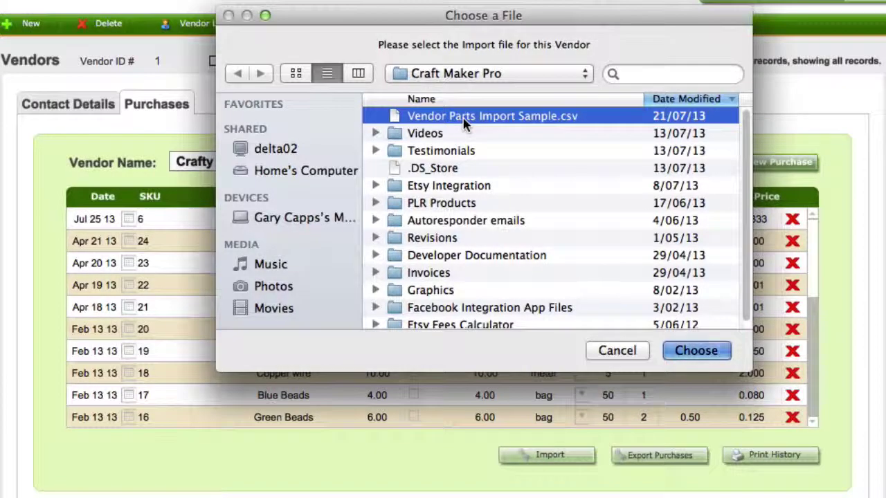
{"action": "double_click", "coordinate": [464, 116]}
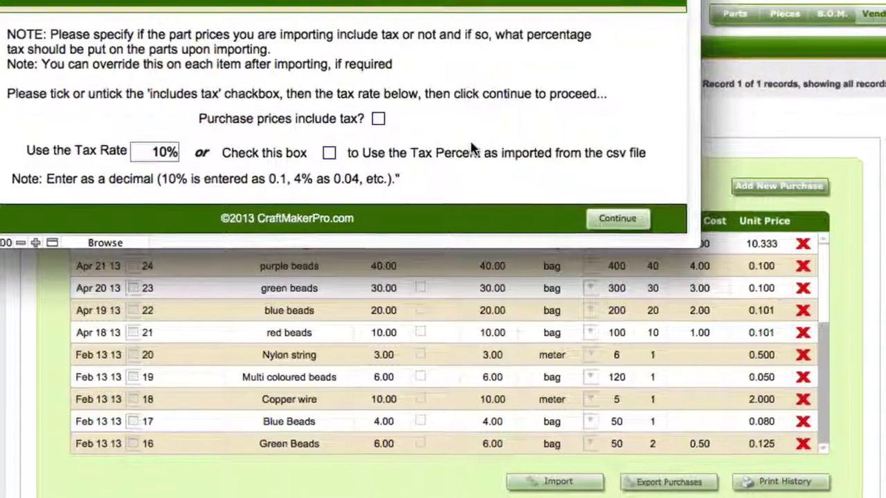
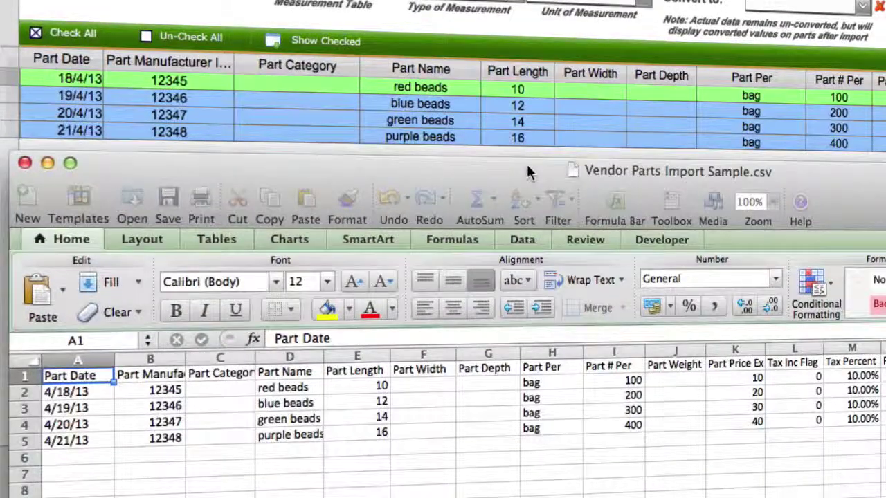
Step: Move the csv spreadsheet window aside and review the Parts Import list's columns, including matching parts and selection
{"action": "left_click", "coordinate": [527, 166]}
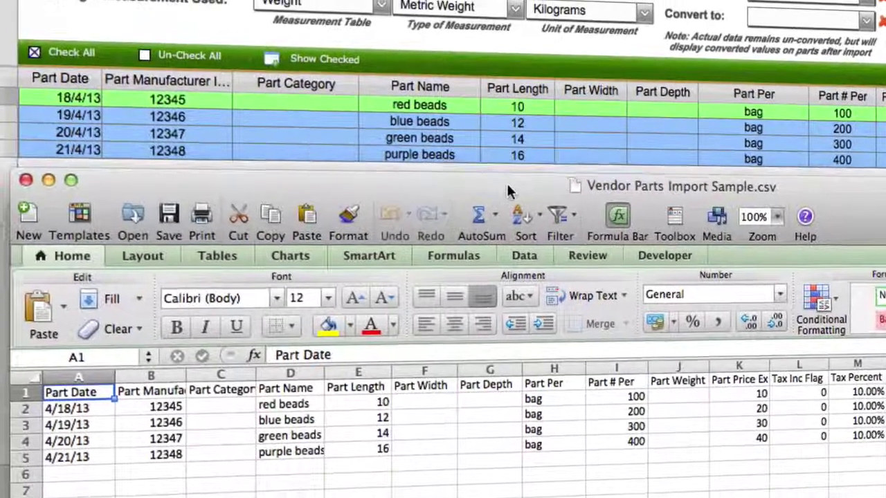
{"action": "left_click_drag", "start_coordinate": [499, 171], "coordinate": [878, 228]}
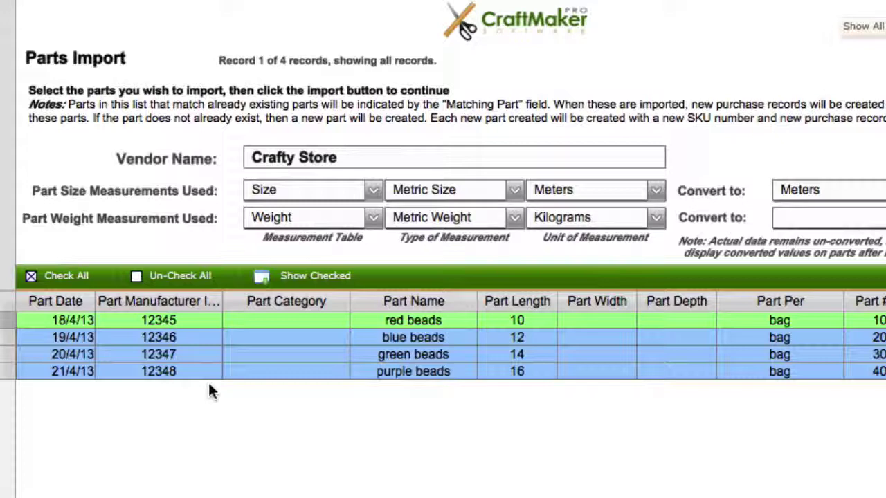
{"action": "scroll", "coordinate": [209, 391], "scroll_direction": "right", "scroll_amount": 5}
{"action": "scroll", "coordinate": [210, 391], "scroll_direction": "right", "scroll_amount": 15}
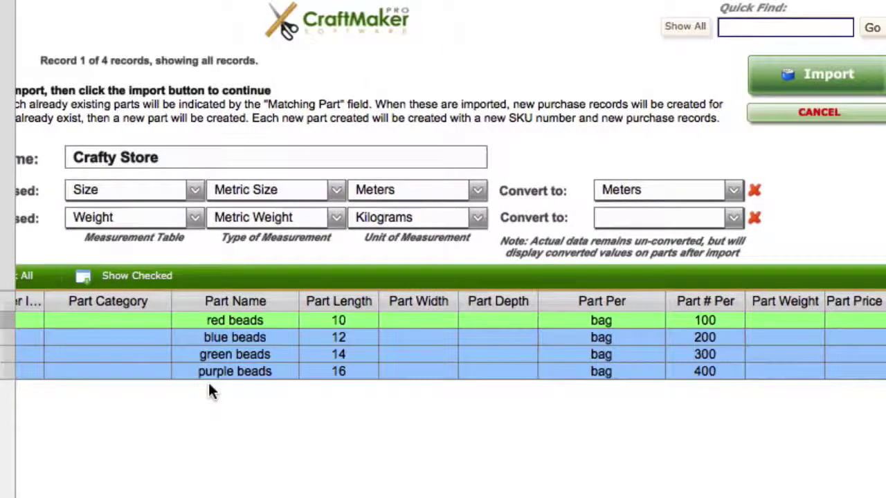
{"action": "scroll", "coordinate": [198, 387], "scroll_direction": "right", "scroll_amount": 10}
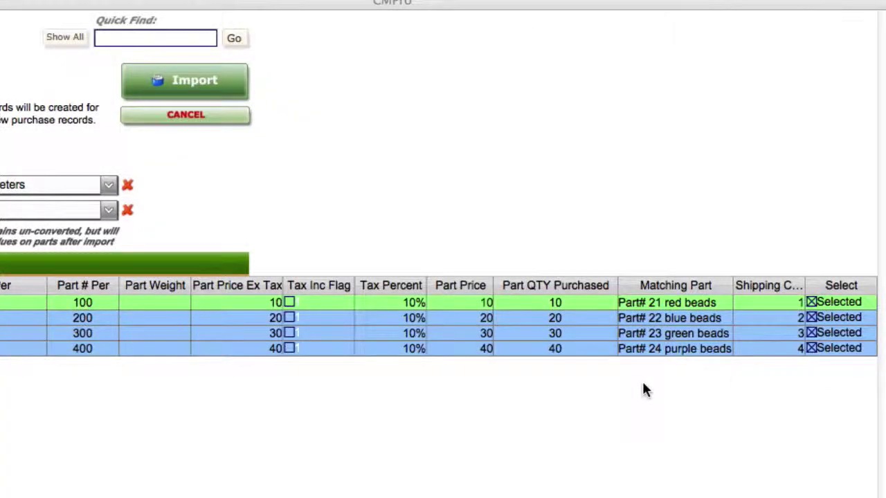
{"action": "scroll", "coordinate": [643, 384], "scroll_direction": "left", "scroll_amount": 10}
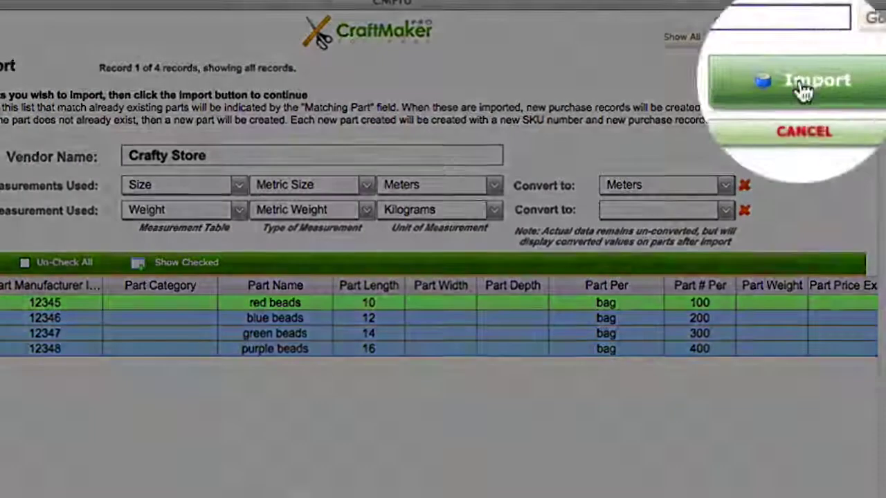
Step: Import the selected red, blue, green and purple bead records, and open the purple beads part from the purchases list
{"action": "left_click", "coordinate": [805, 83]}
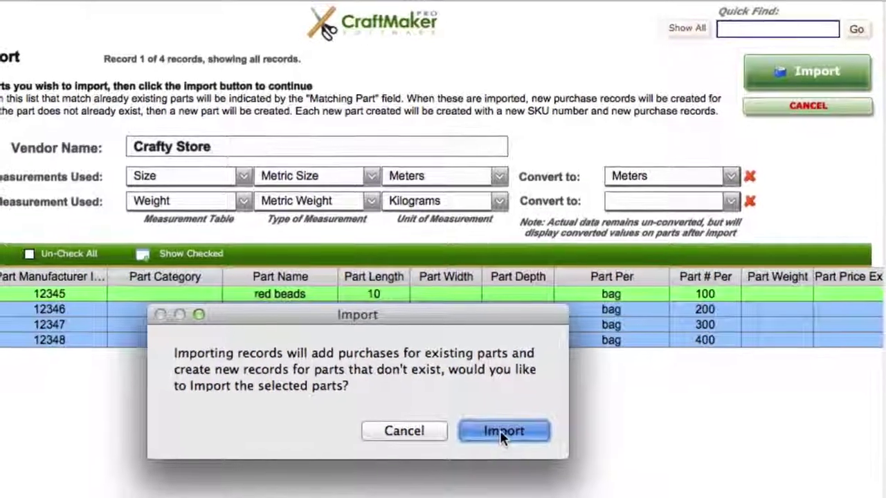
{"action": "left_click", "coordinate": [498, 440]}
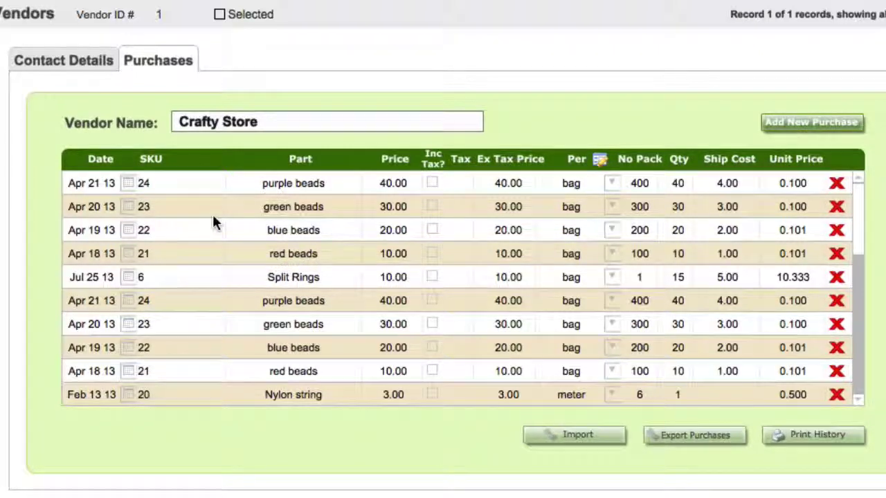
{"action": "left_click", "coordinate": [298, 187]}
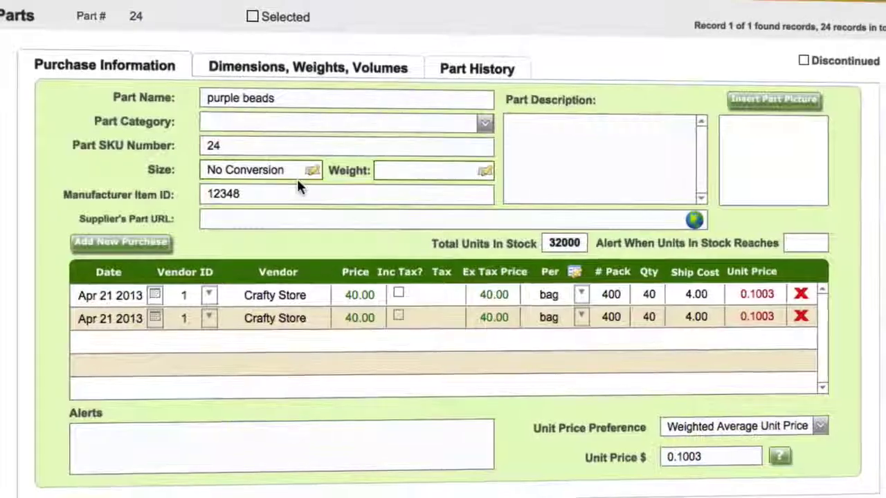